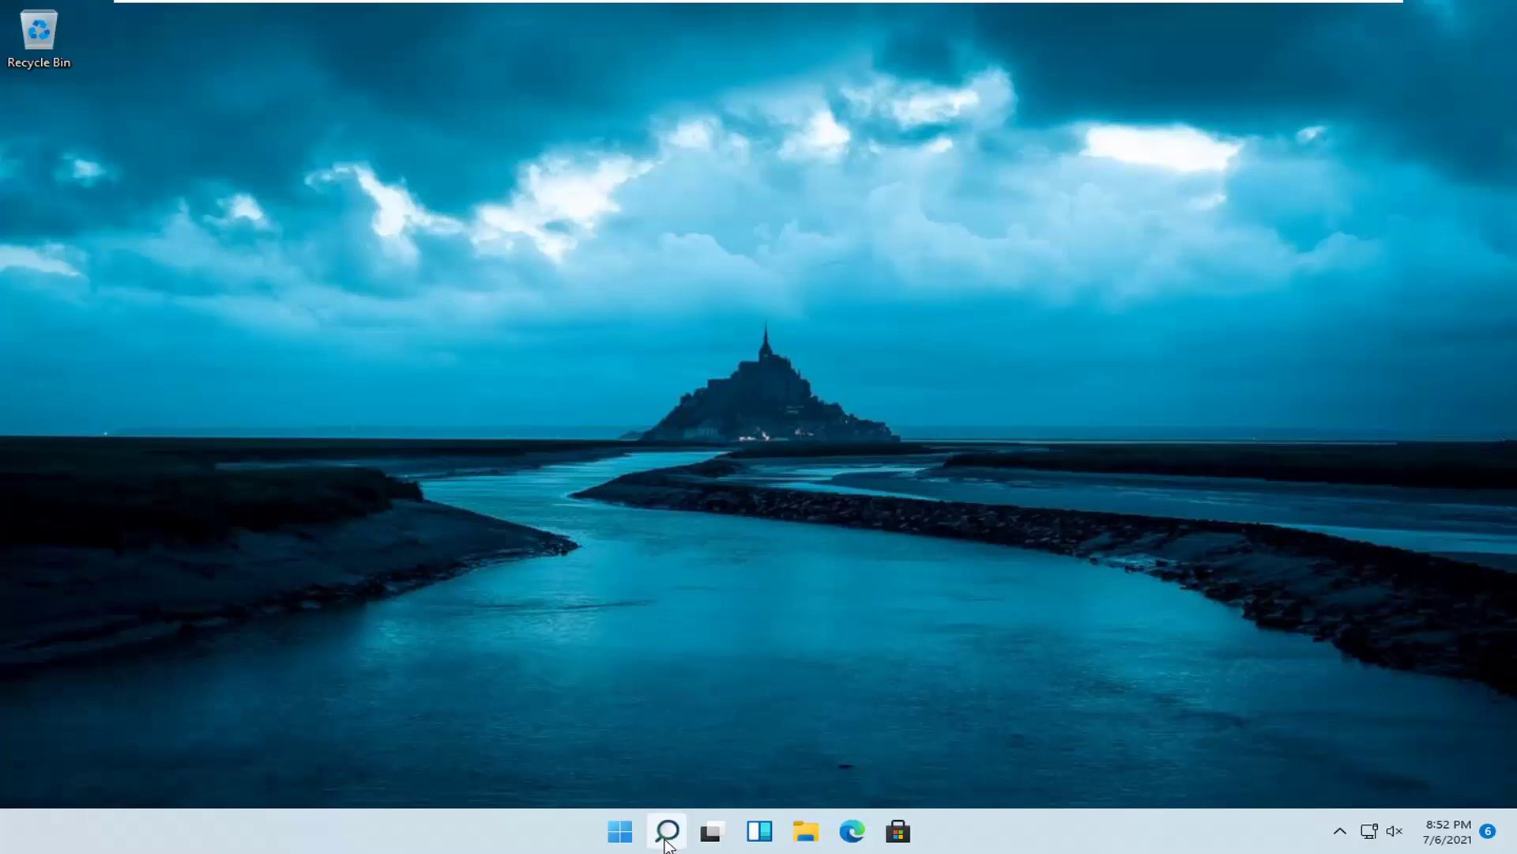
- Search for 'settings' from the taskbar and launch the Settings app
{"action": "left_click", "coordinate": [667, 833]}
{"action": "type", "text": "set"}
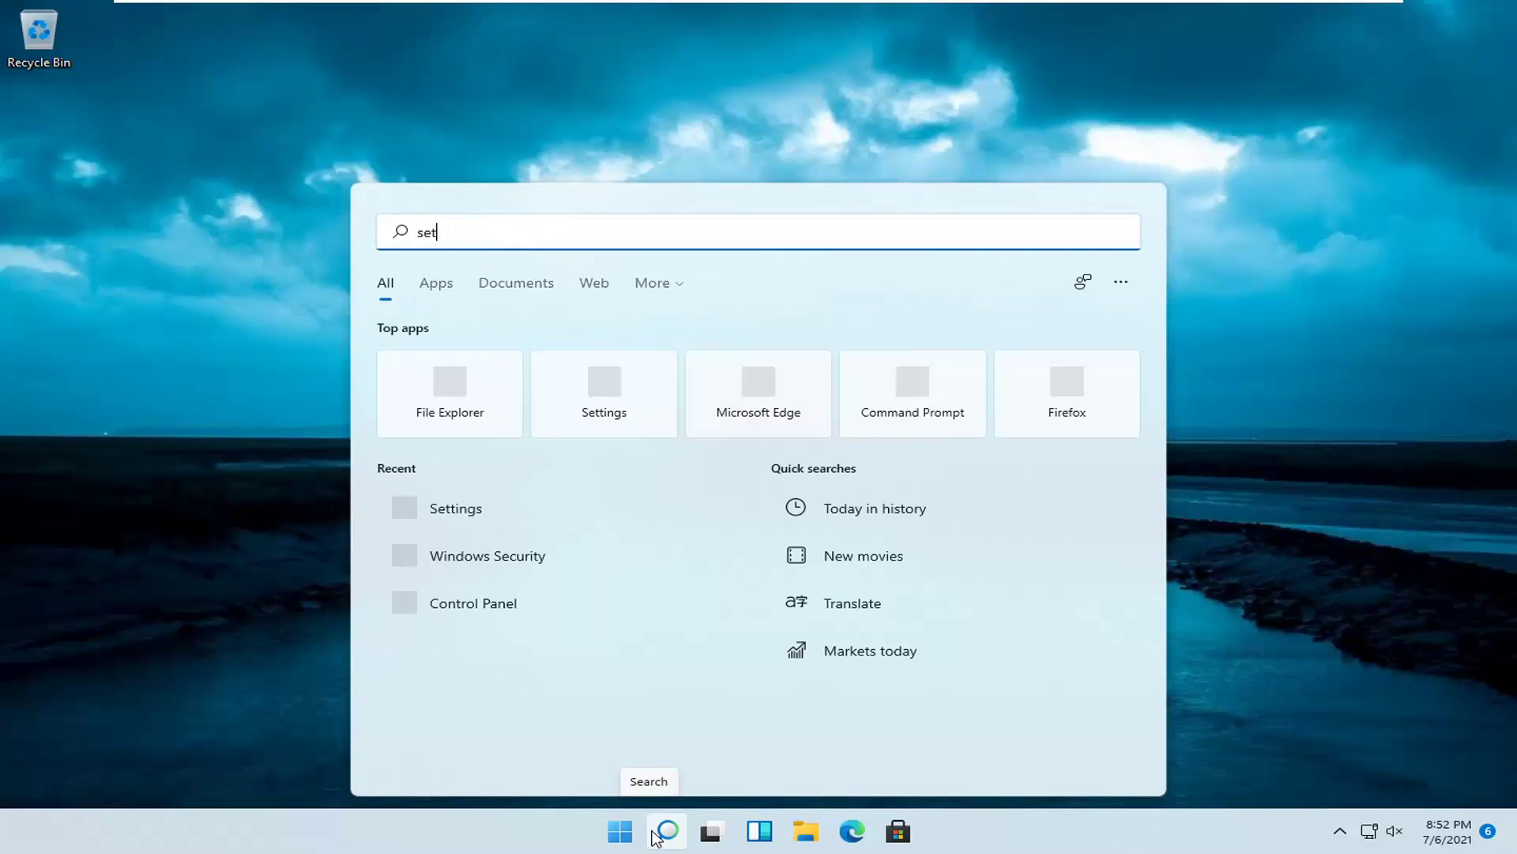
{"action": "type", "text": "tings"}
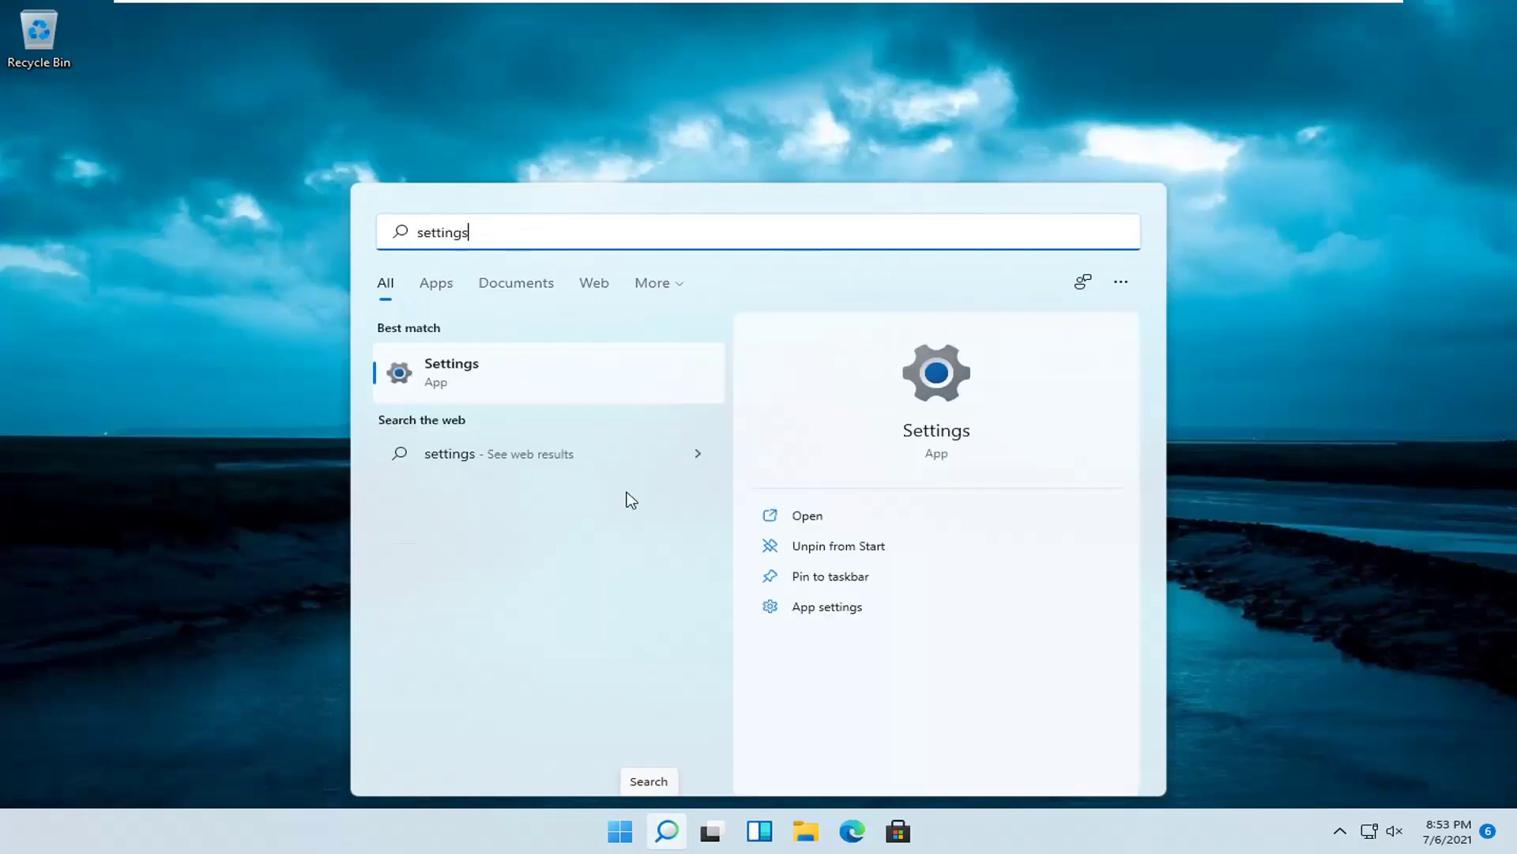
{"action": "left_click", "coordinate": [451, 387]}
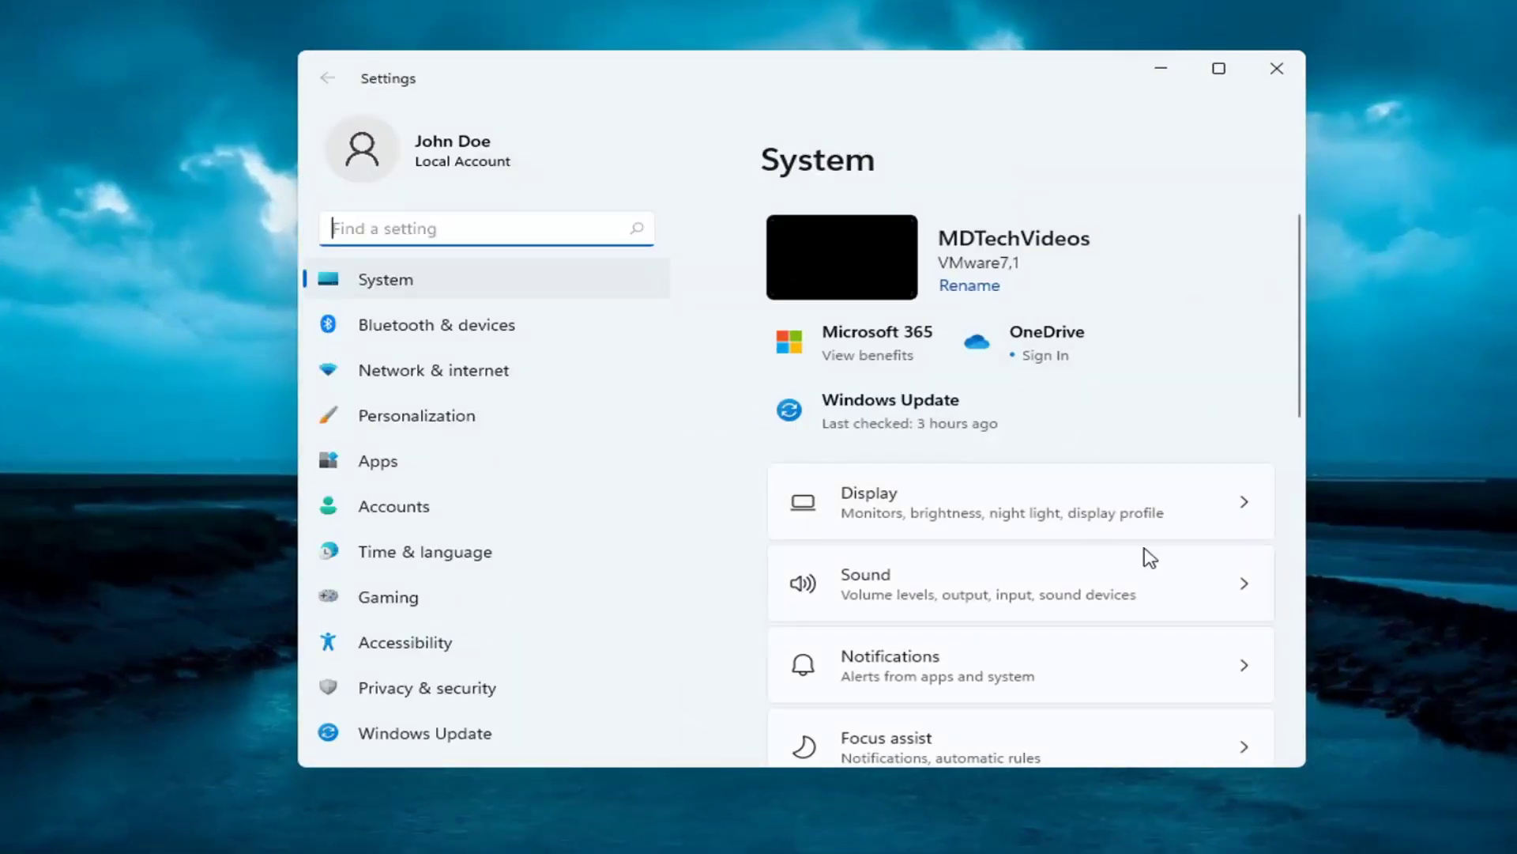
{"action": "scroll", "coordinate": [1145, 567], "scroll_direction": "down", "scroll_amount": 1}
{"action": "scroll", "coordinate": [1145, 566], "scroll_direction": "down", "scroll_amount": 1}
{"action": "scroll", "coordinate": [1143, 567], "scroll_direction": "down", "scroll_amount": 1}
{"action": "scroll", "coordinate": [1143, 567], "scroll_direction": "down", "scroll_amount": 2}
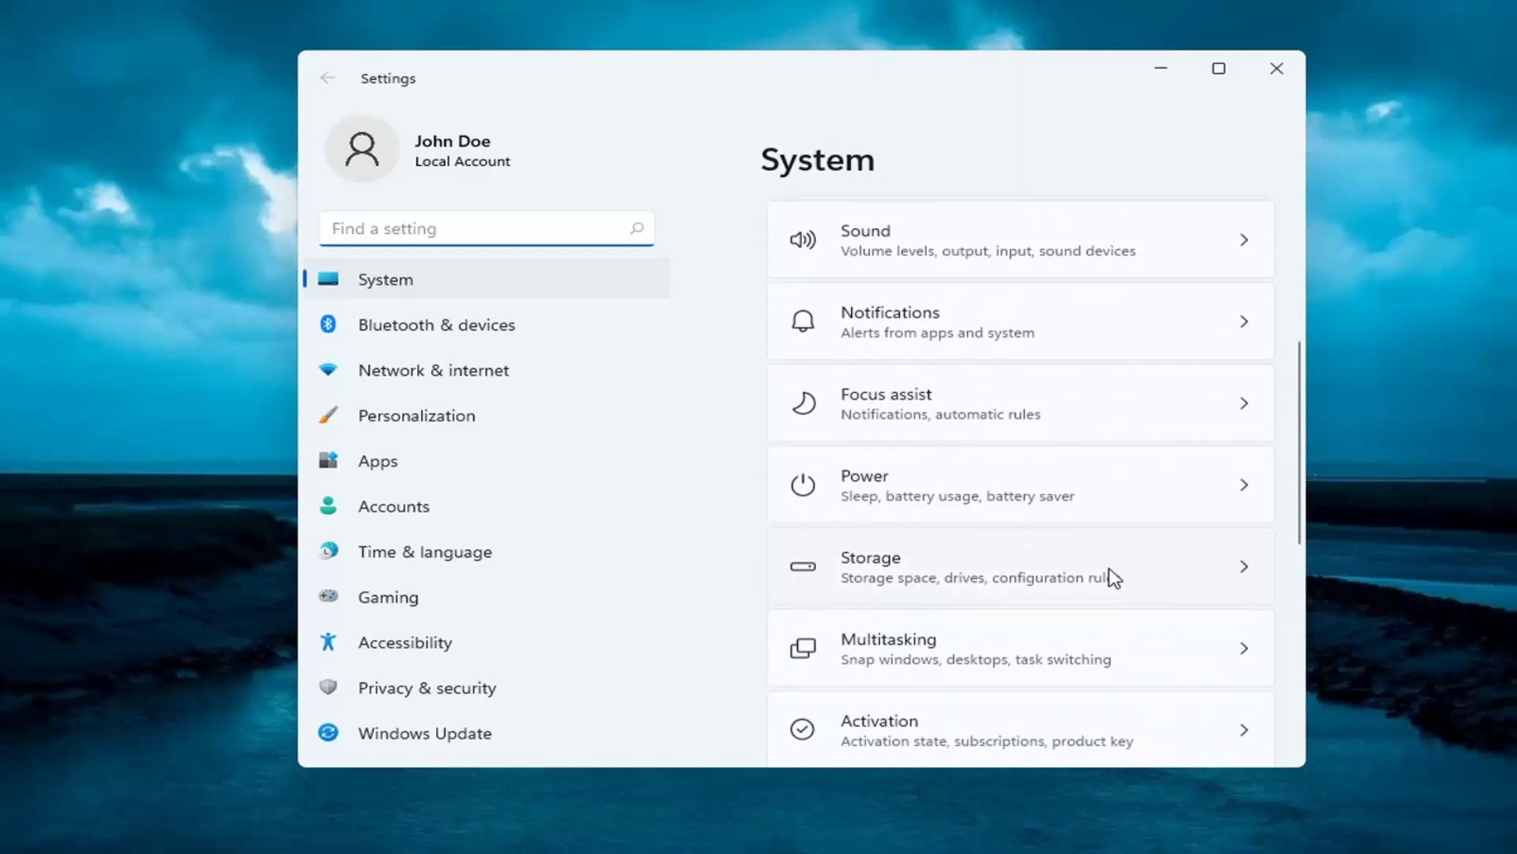
{"action": "scroll", "coordinate": [1114, 557], "scroll_direction": "down", "scroll_amount": 1}
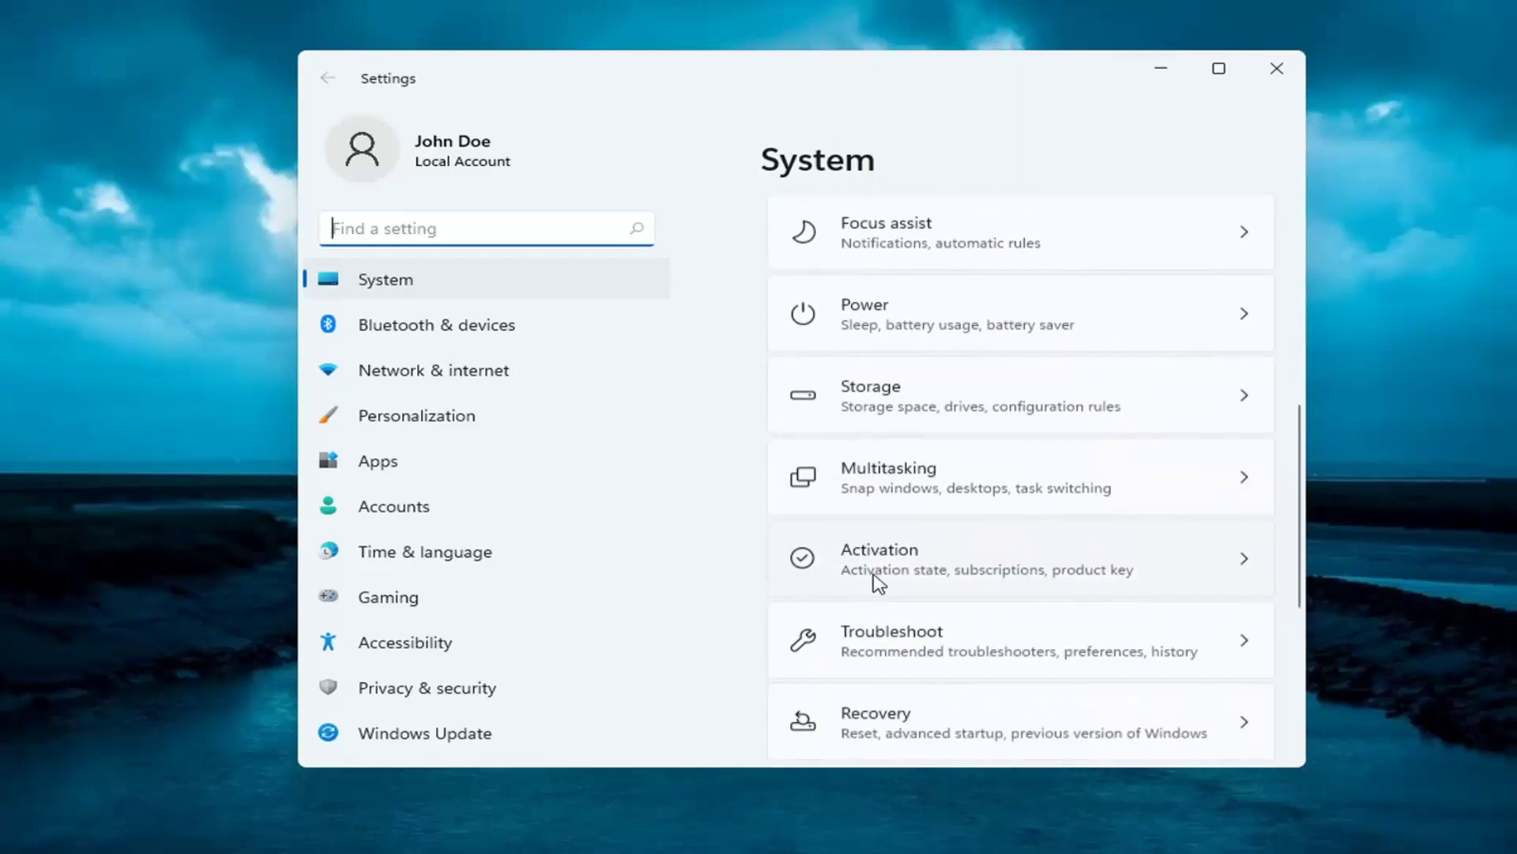
- Open the System Activation page showing Windows 11 Pro as active
{"action": "left_click", "coordinate": [916, 560]}
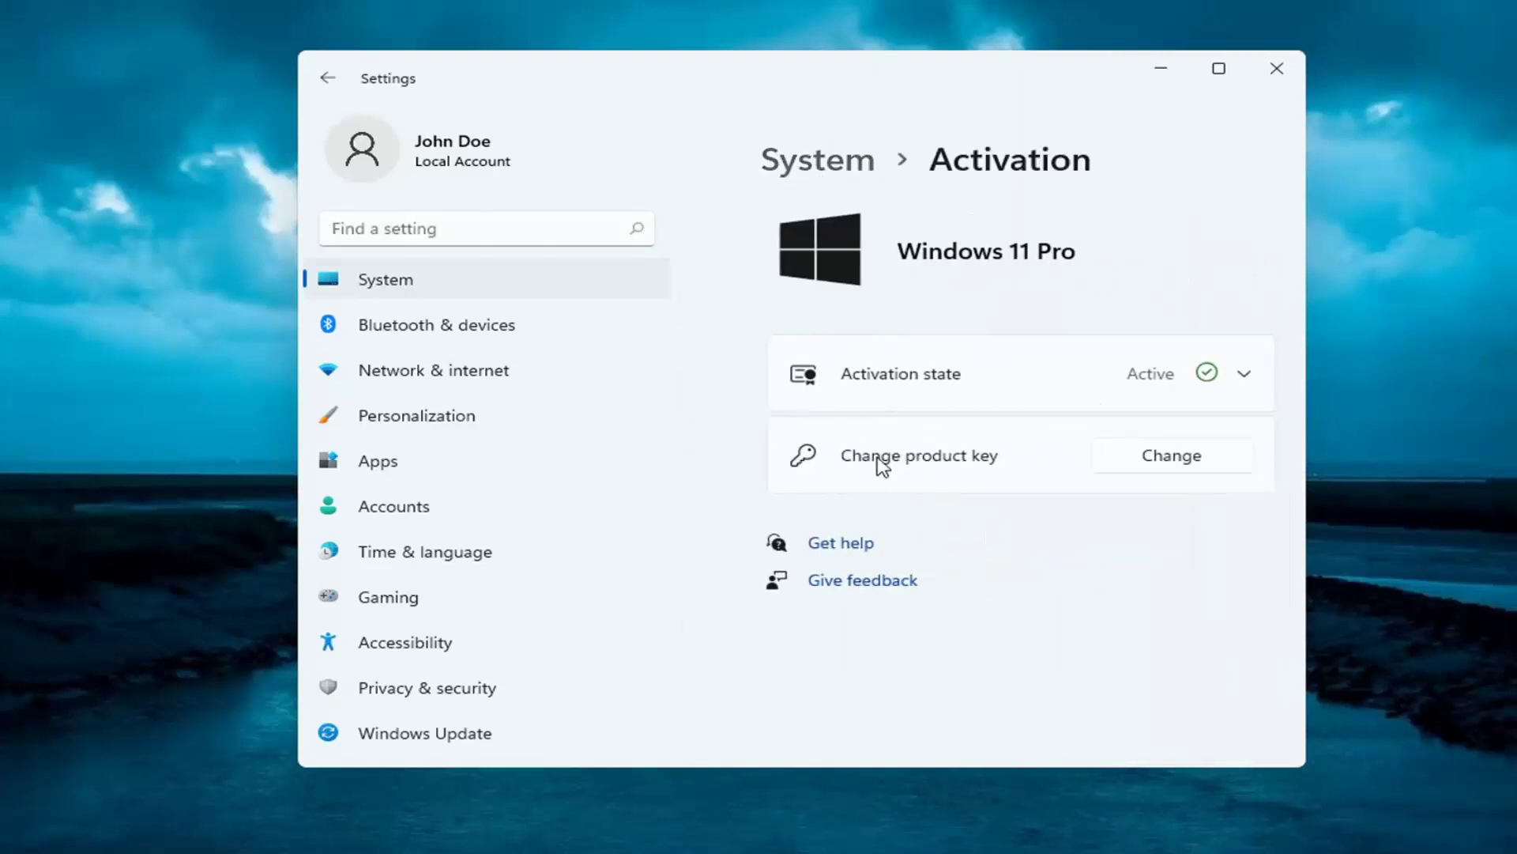
- Open and cancel the 'Enter a product key' dialog, then close Settings
{"action": "left_click", "coordinate": [1183, 462]}
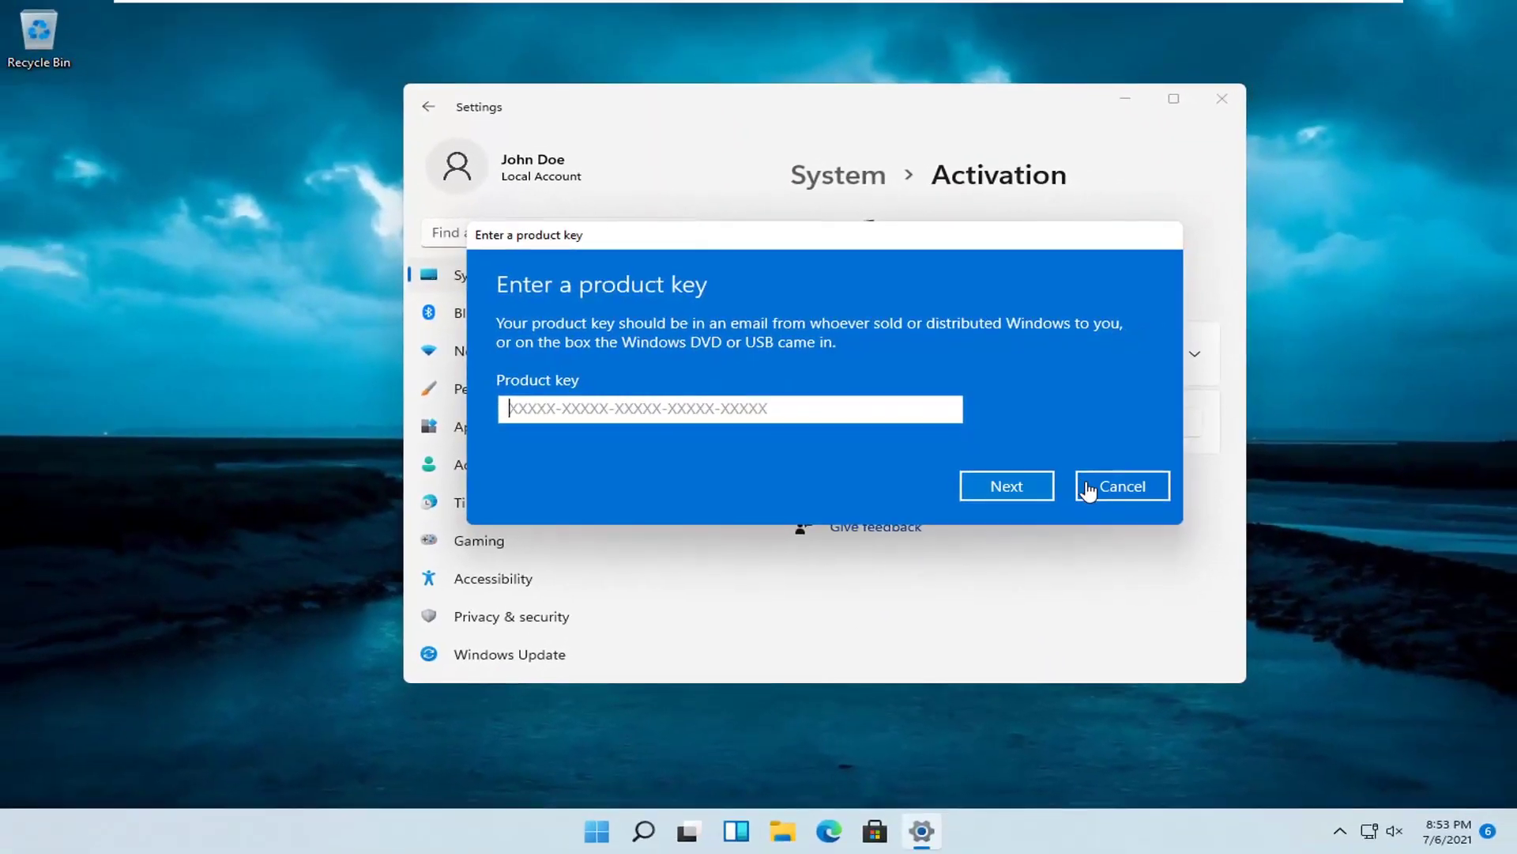
{"action": "left_click", "coordinate": [1099, 486]}
{"action": "left_click", "coordinate": [1222, 99]}
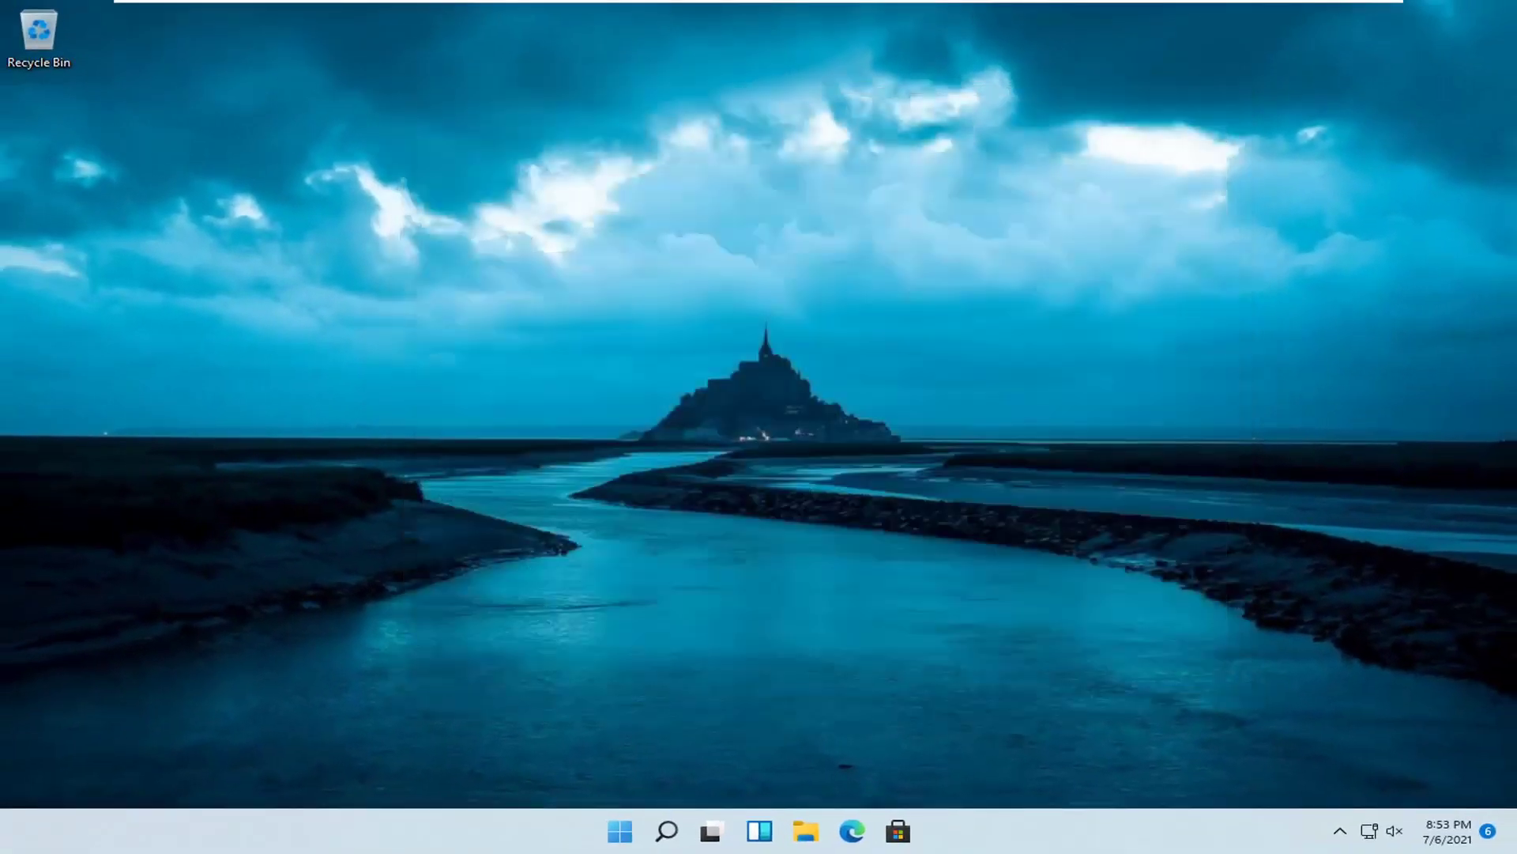